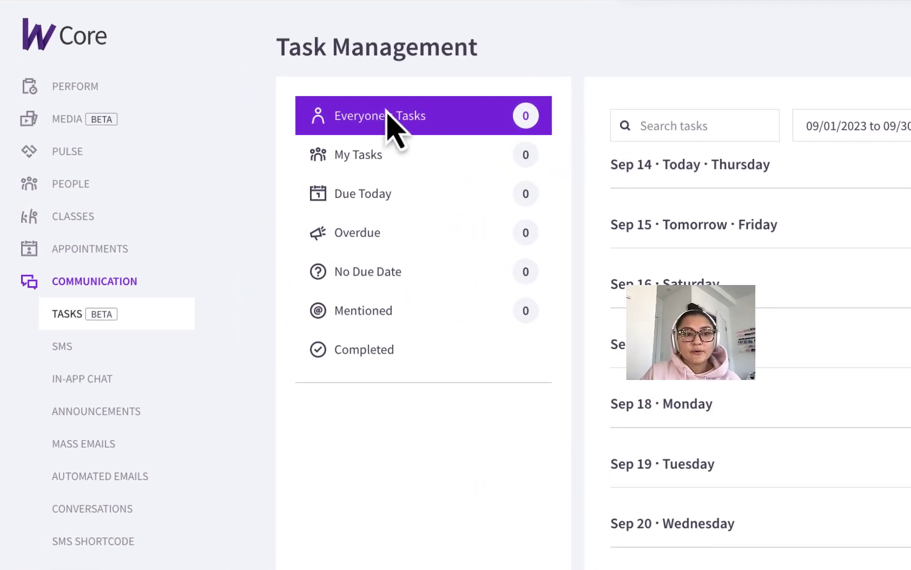
# Step: Filter Task Management to My Tasks, briefly previewing the Mentioned list
pyautogui.click(376, 177)
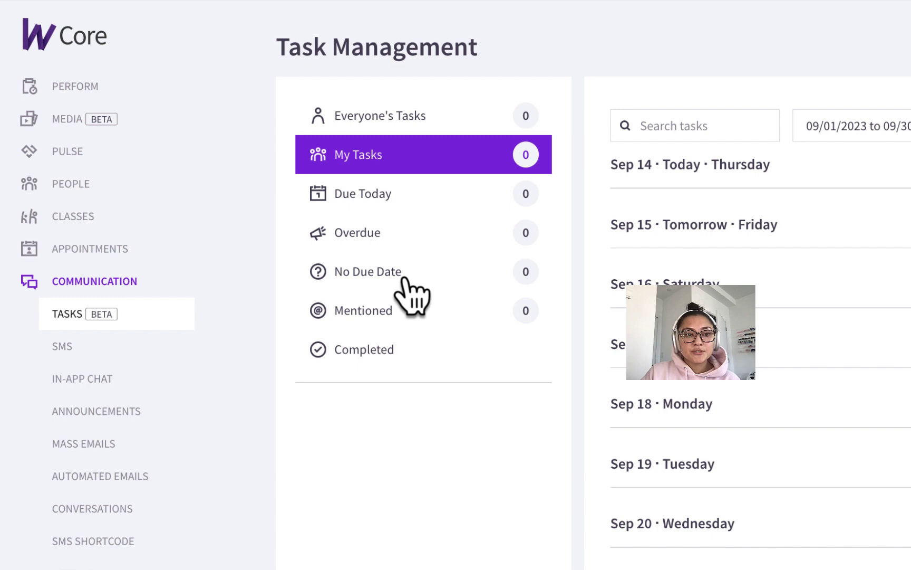
pyautogui.click(388, 314)
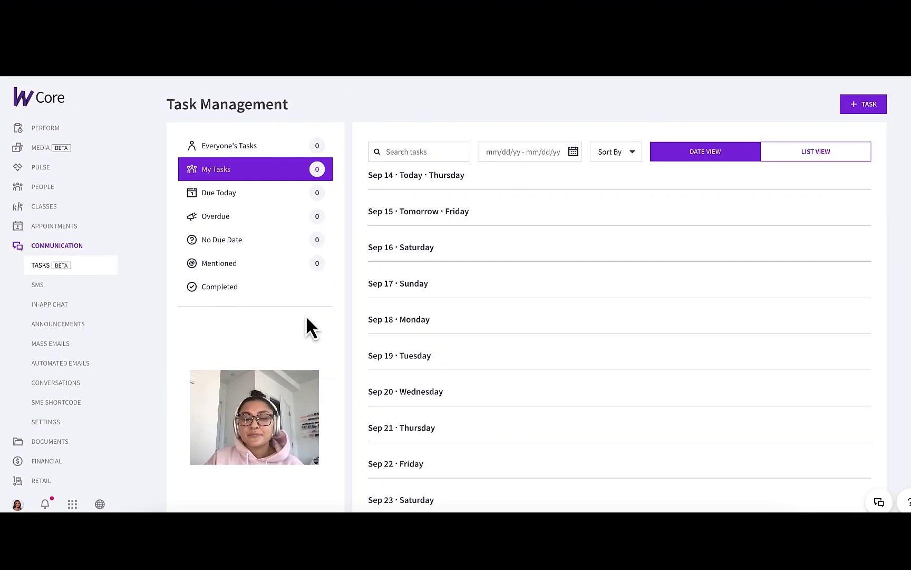
pyautogui.click(854, 117)
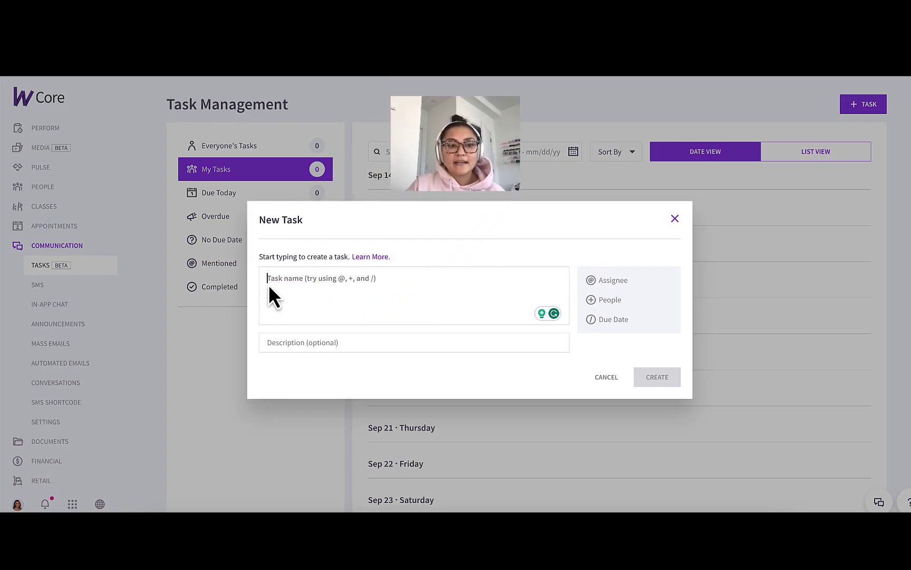
pyautogui.click(279, 346)
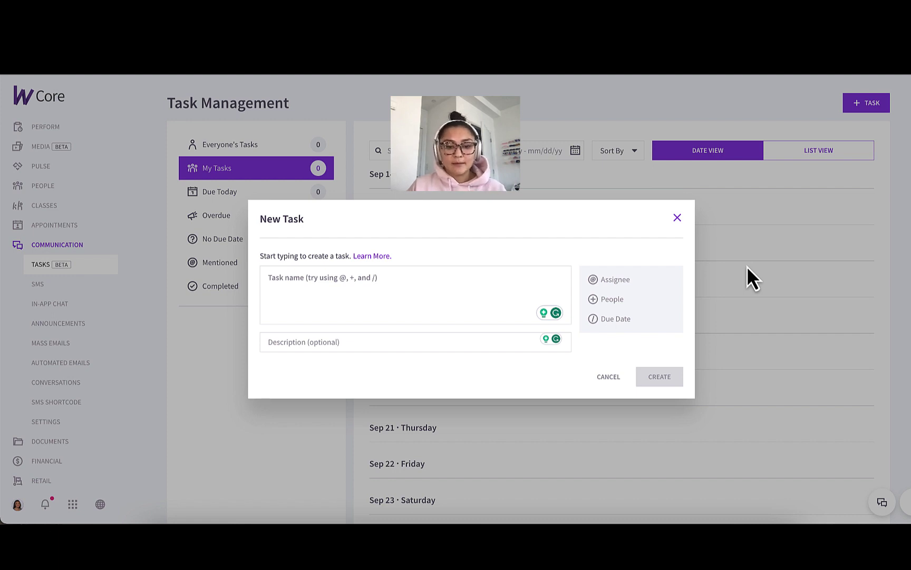
pyautogui.write('Post-Class Cleanup')
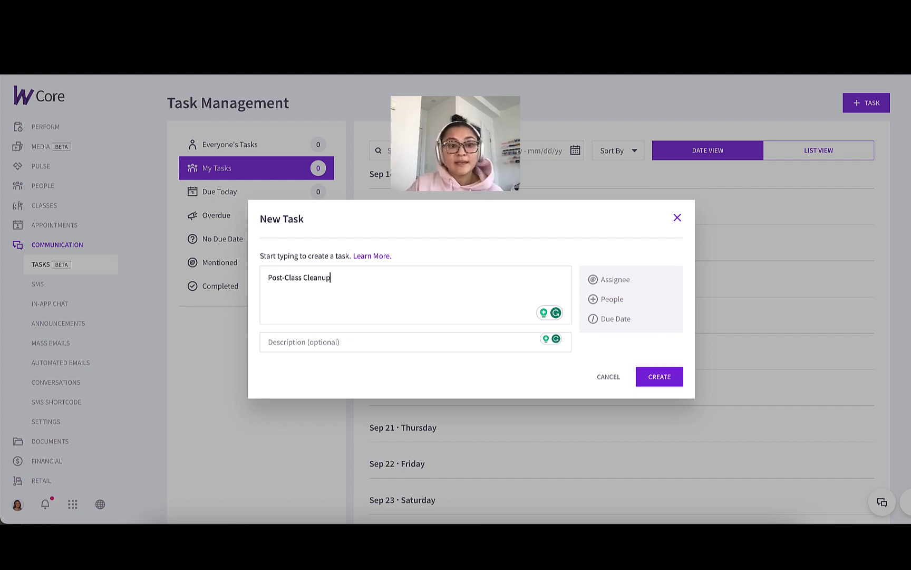
pyautogui.click(621, 282)
pyautogui.click(453, 276)
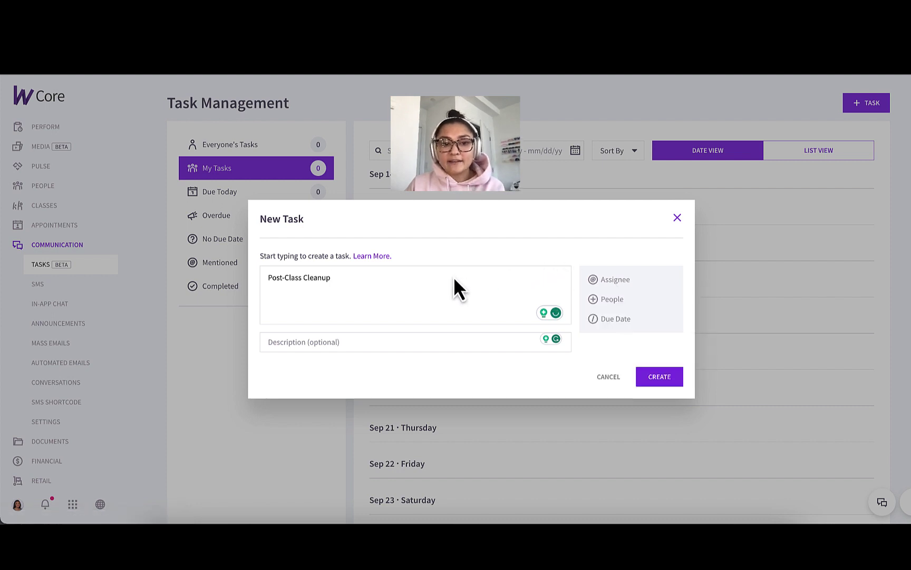
pyautogui.write('@')
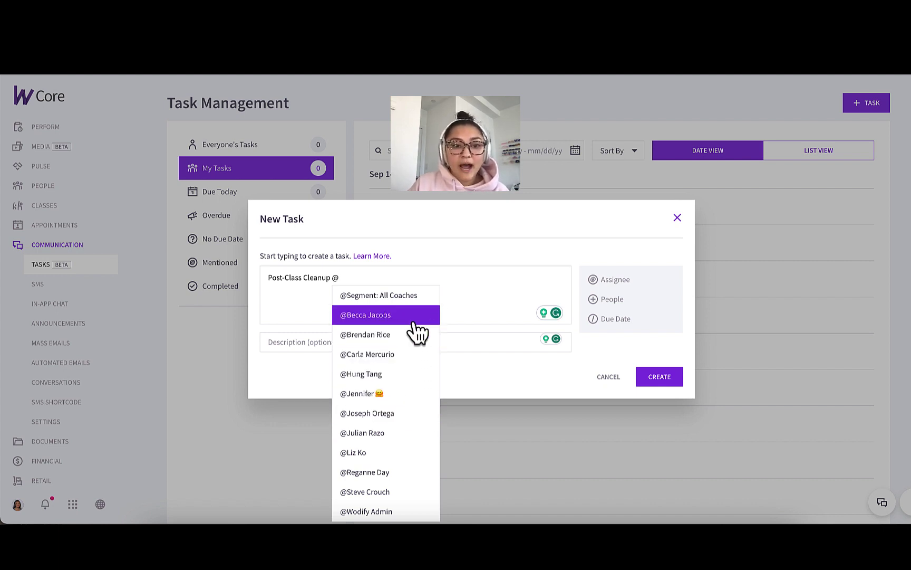
pyautogui.click(409, 302)
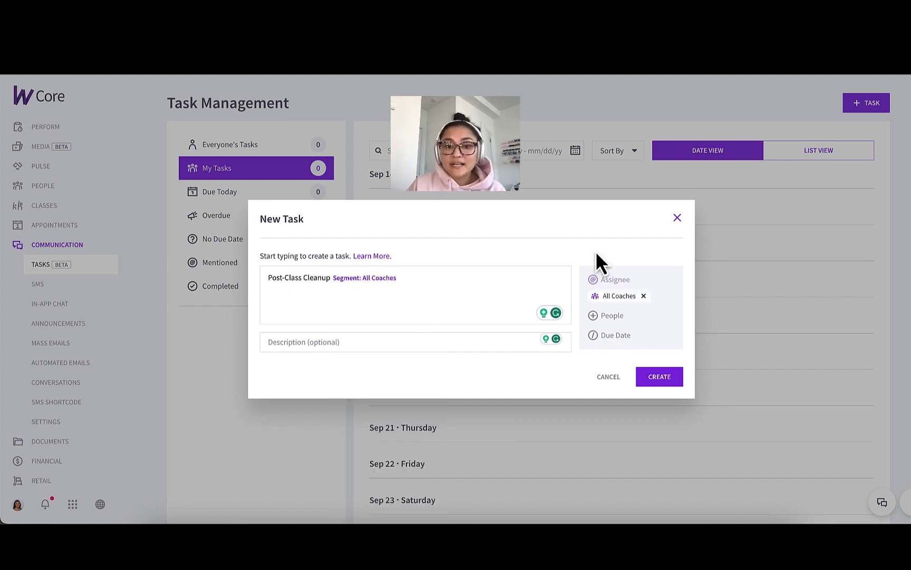
# Step: Set the due date to today, Sep 14, paste the cleanup description, and create the task
pyautogui.click(611, 338)
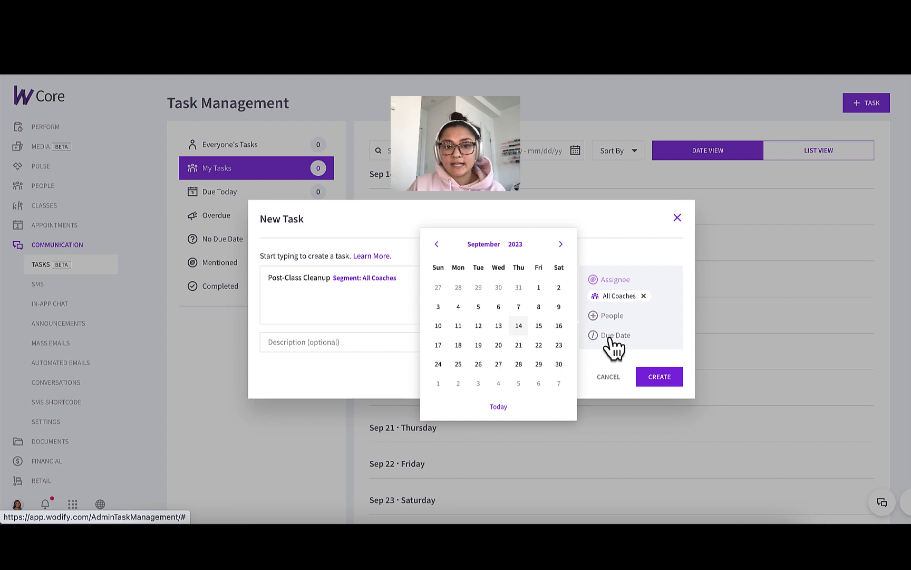
pyautogui.click(519, 326)
pyautogui.click(338, 336)
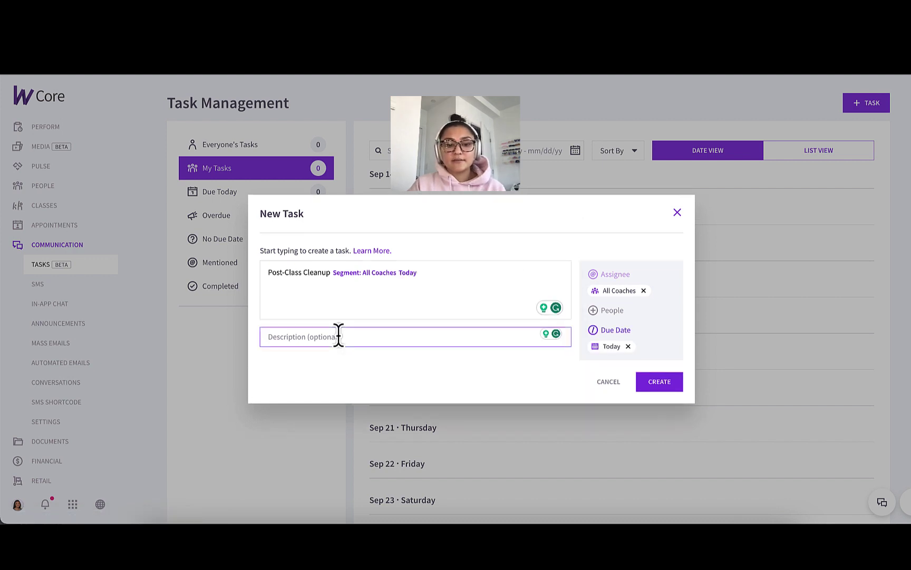
pyautogui.write('Re-rack weights and make sure the floor is cleared of mats, water bottles, etc!')
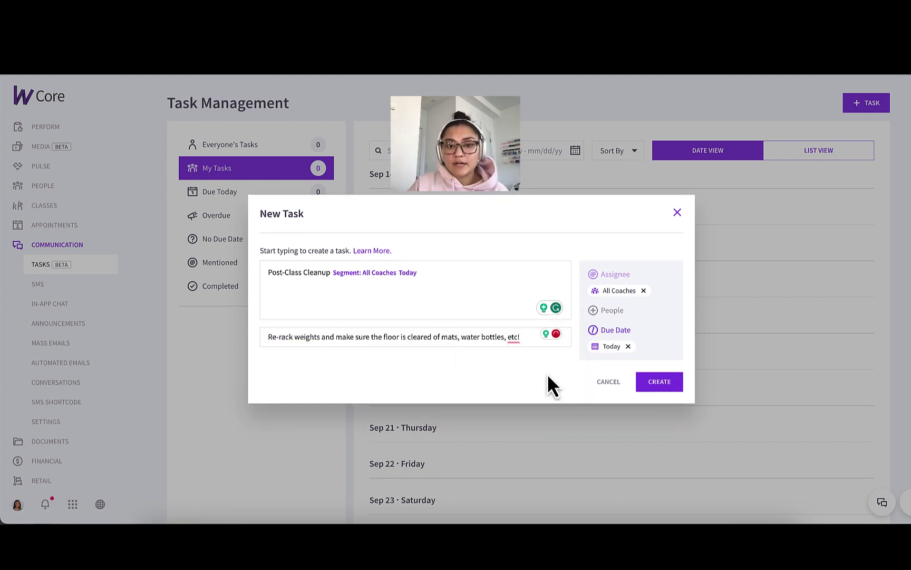
pyautogui.click(674, 385)
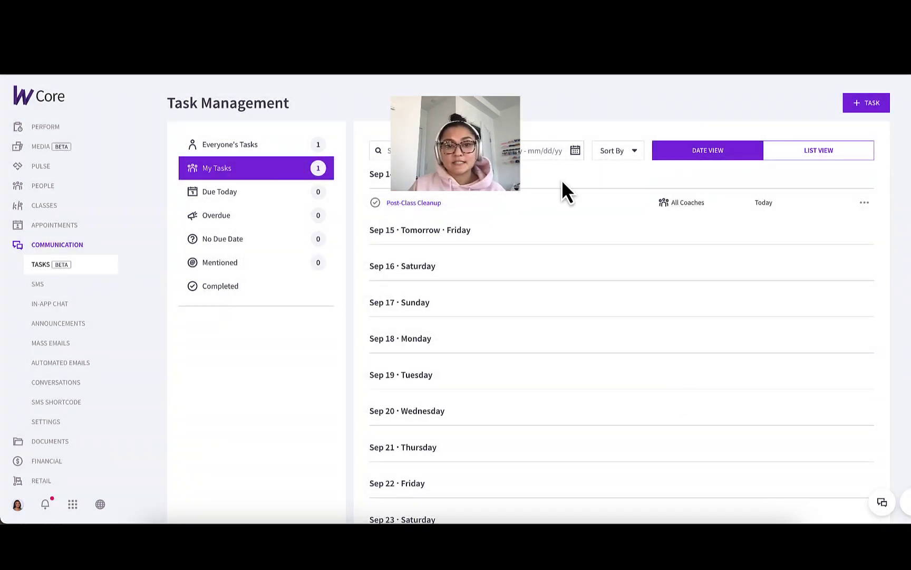
pyautogui.click(873, 110)
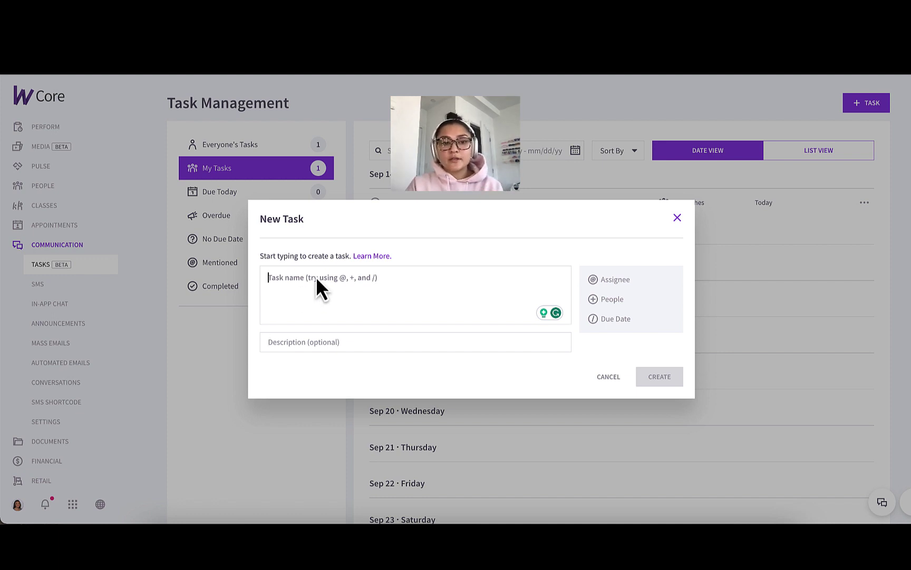
pyautogui.write('@liz')
pyautogui.click(339, 295)
pyautogui.write('check-in with ')
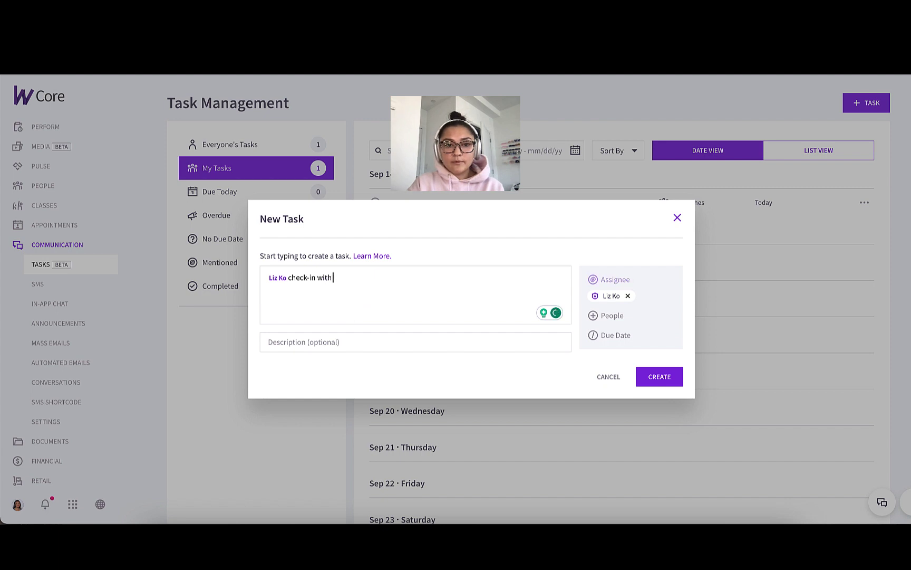
pyautogui.write('+')
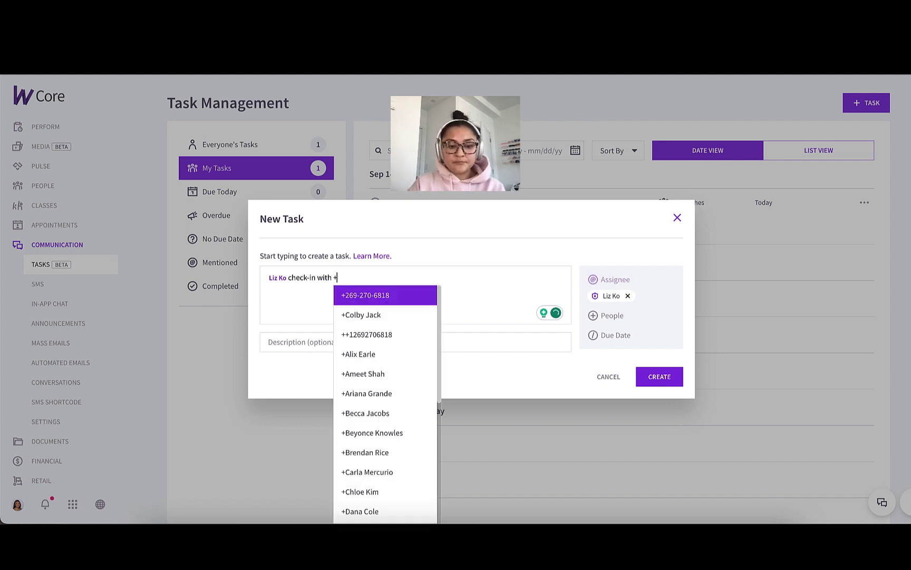
pyautogui.write('sto')
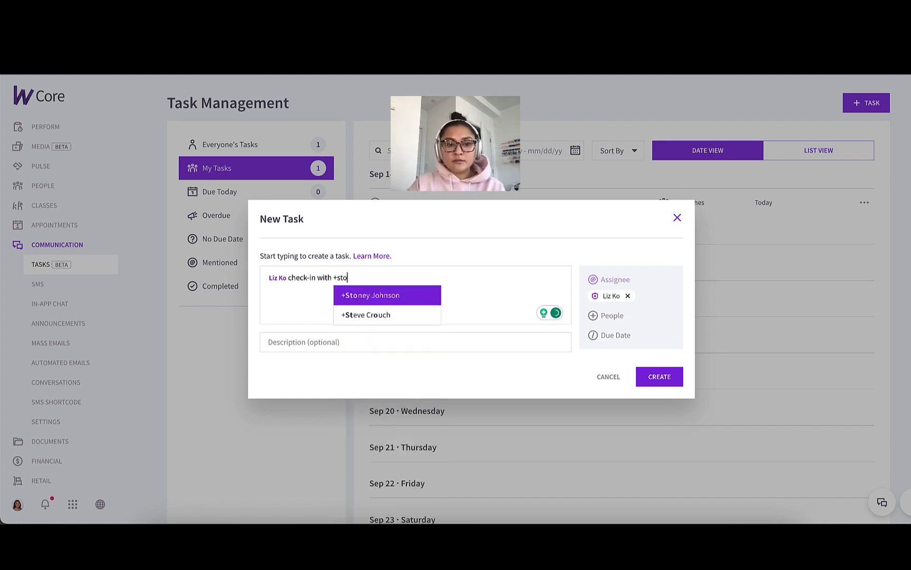
pyautogui.click(379, 296)
pyautogui.write('on their torn ACL!')
pyautogui.click(265, 334)
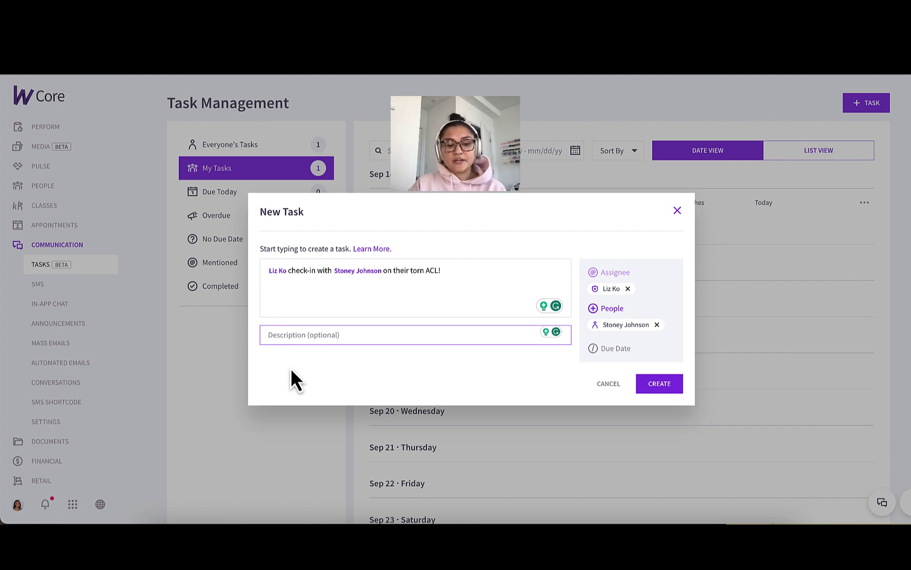
pyautogui.write('Offer support and recovery tips!')
pyautogui.click(610, 349)
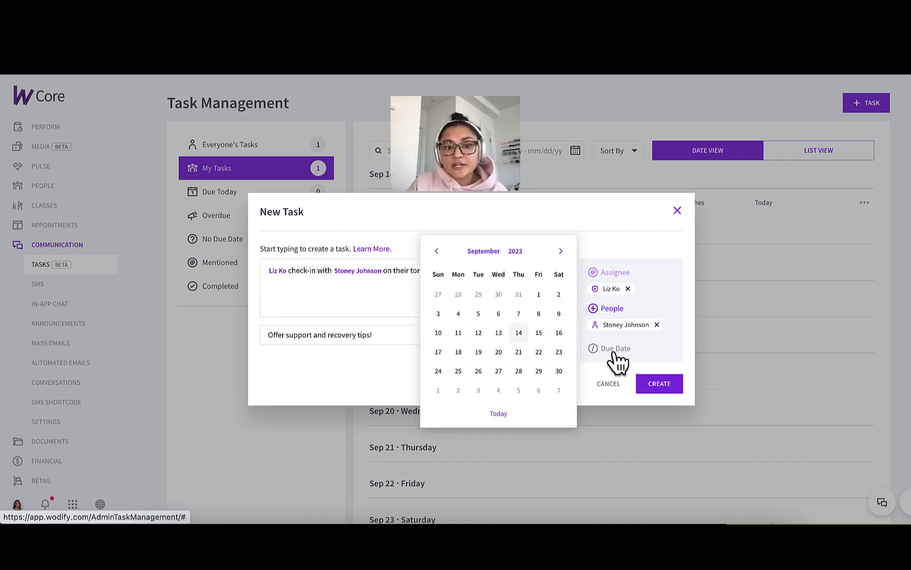
pyautogui.click(540, 354)
pyautogui.click(660, 393)
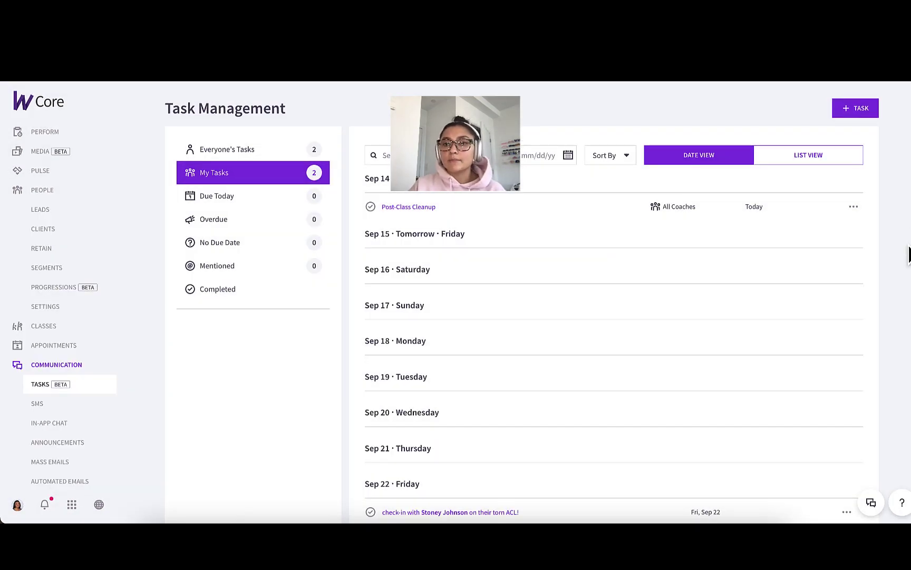
# Step: Create a task linked to the chosen client, assigned to myself, due today the 14th
pyautogui.click(850, 119)
pyautogui.write('+')
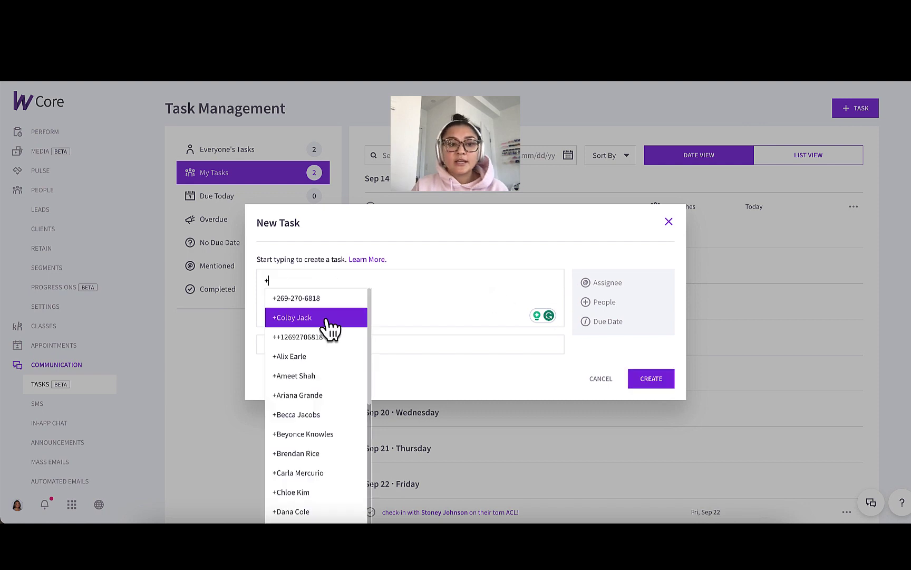
pyautogui.click(327, 318)
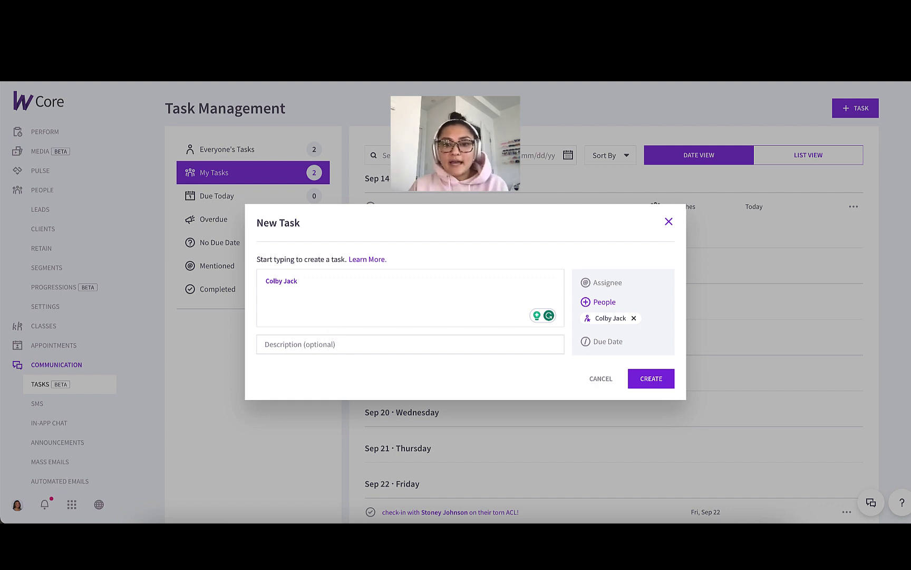
pyautogui.write('@liz')
pyautogui.click(341, 297)
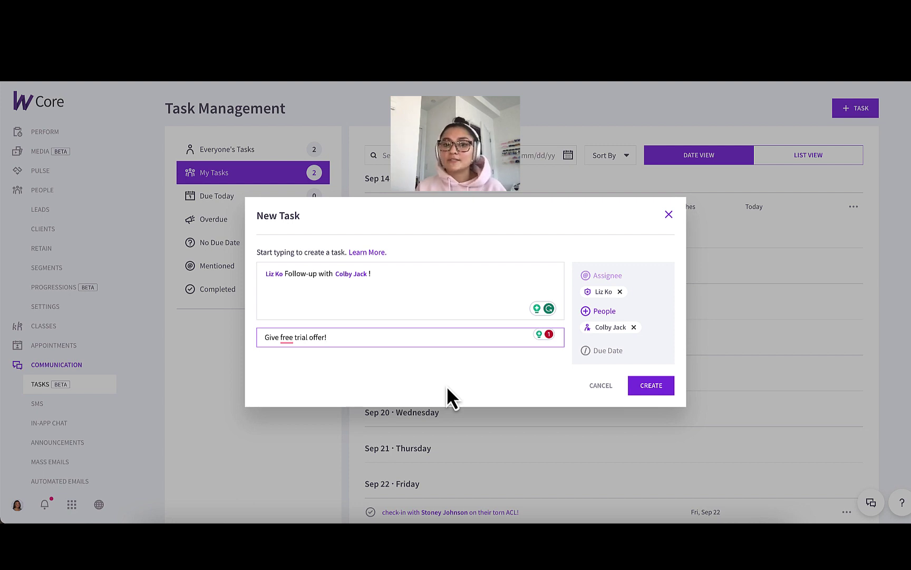
pyautogui.click(604, 350)
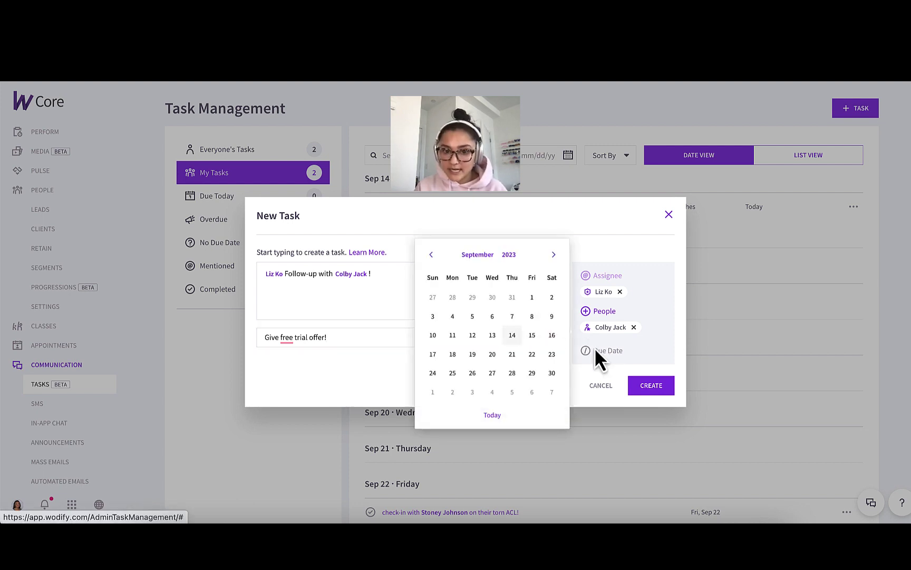
pyautogui.click(513, 331)
pyautogui.click(661, 389)
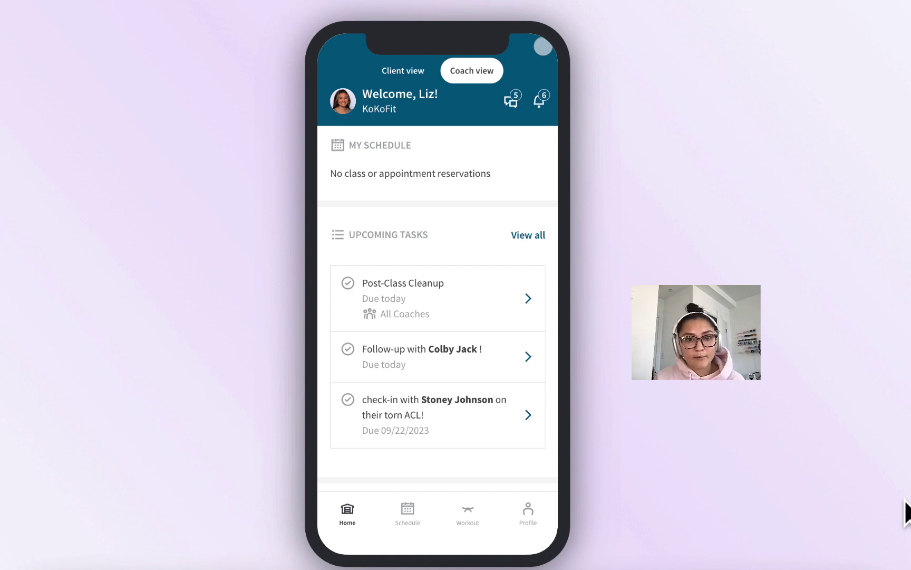
# Step: Review the full list of my tasks in the mobile coach view, then return Home
pyautogui.click(347, 510)
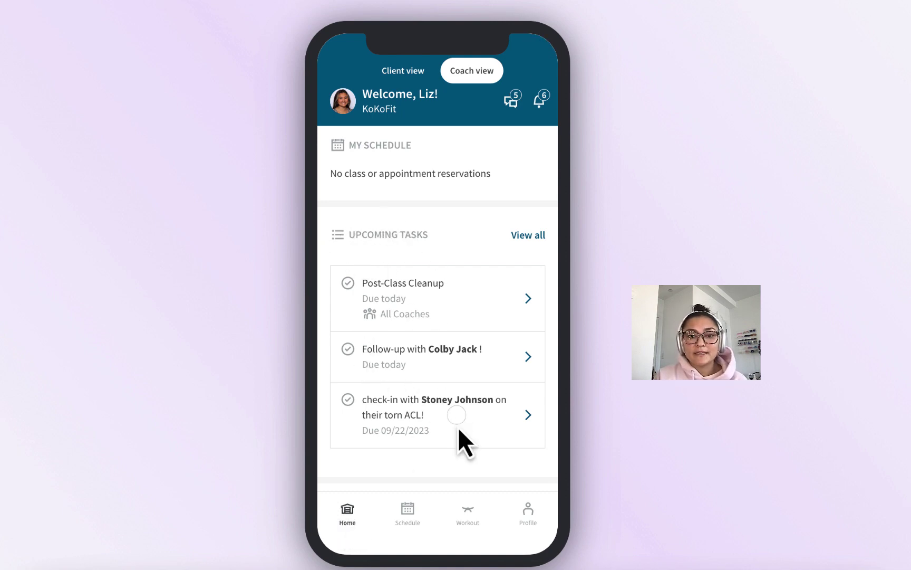
pyautogui.click(440, 284)
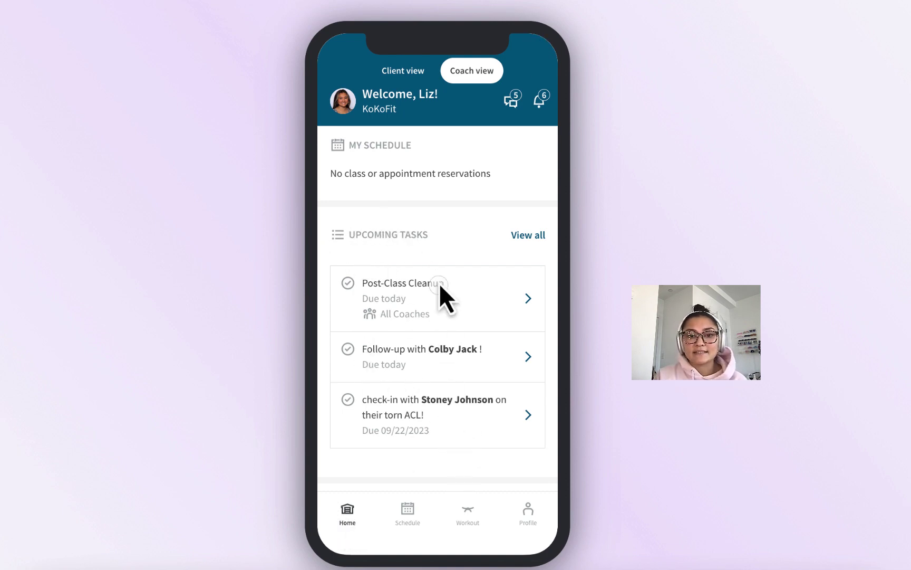
pyautogui.click(533, 236)
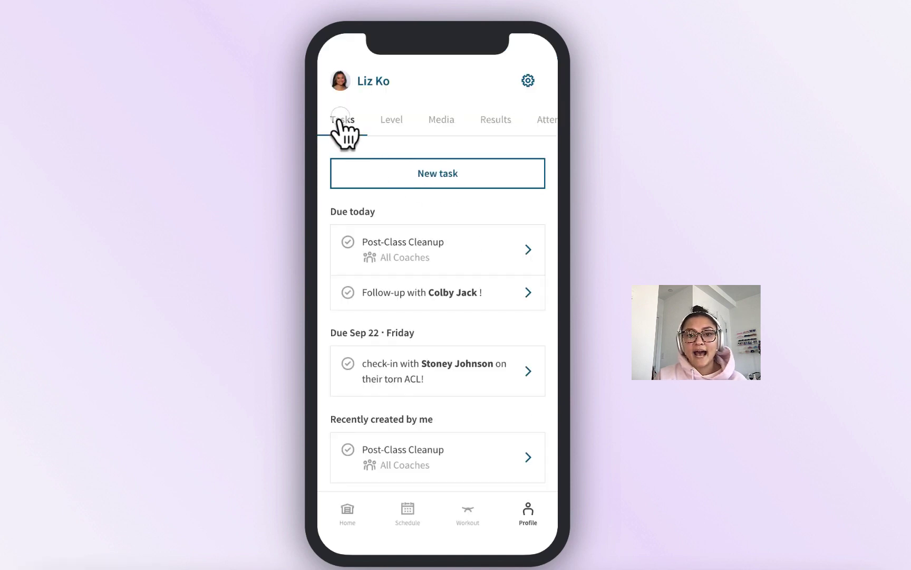
pyautogui.click(539, 479)
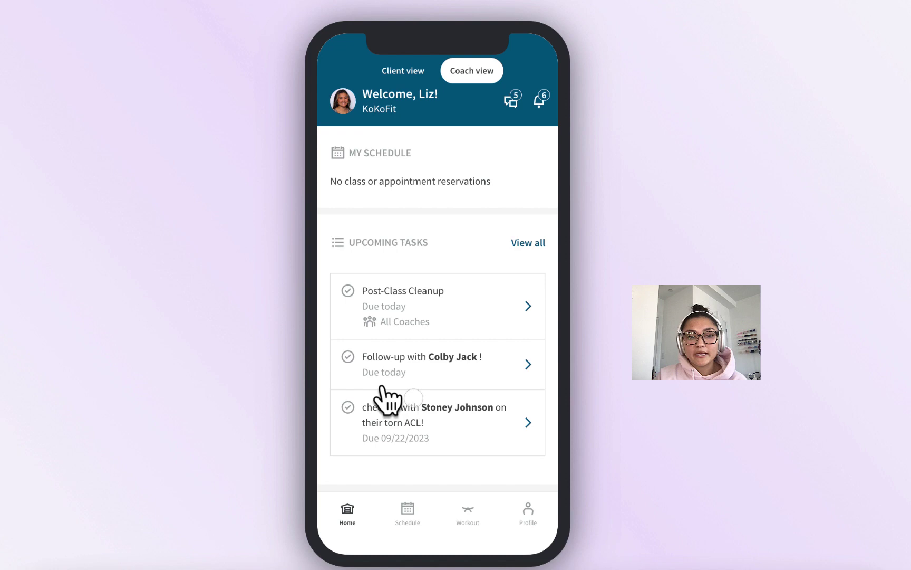
# Step: From the ACL check-in task, send the client a chat offering a quick call and recovery tips
pyautogui.click(422, 372)
pyautogui.click(450, 426)
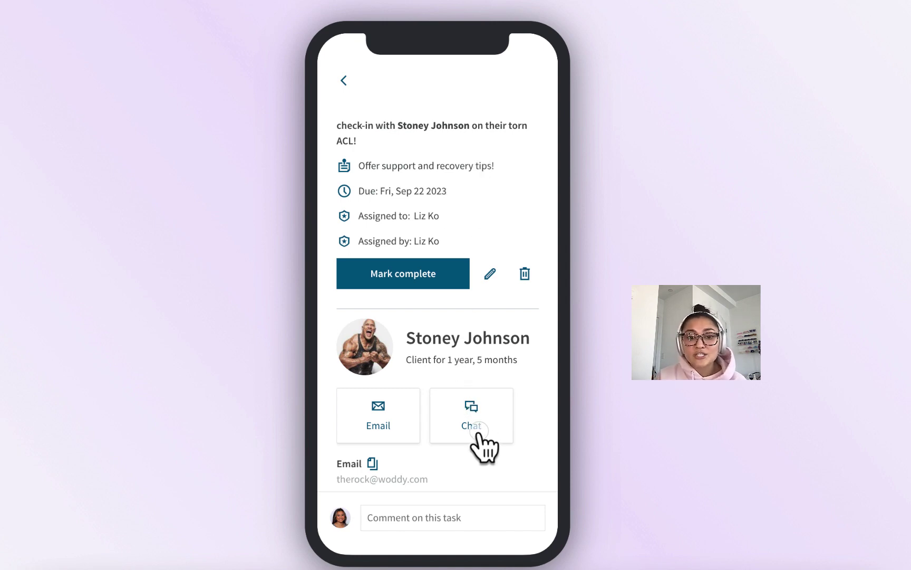
pyautogui.click(472, 412)
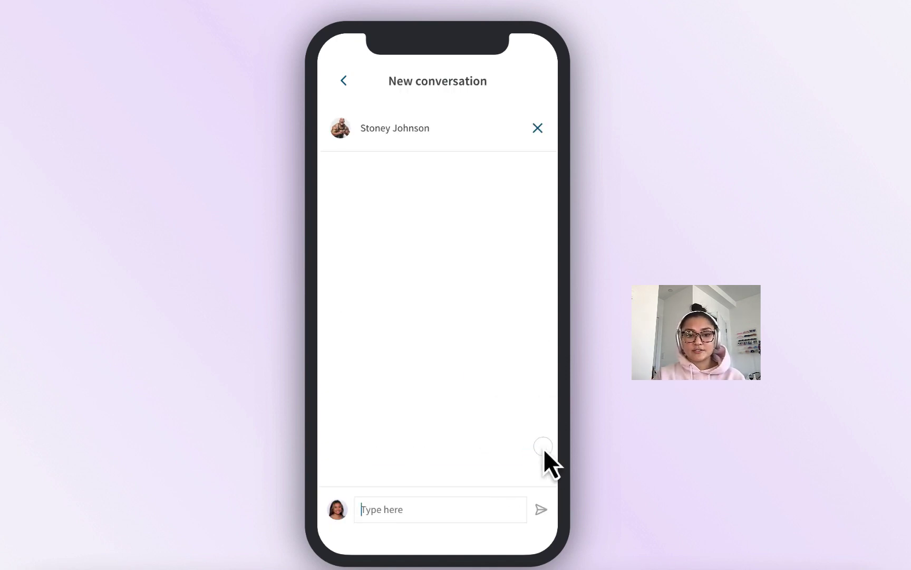
pyautogui.click(542, 481)
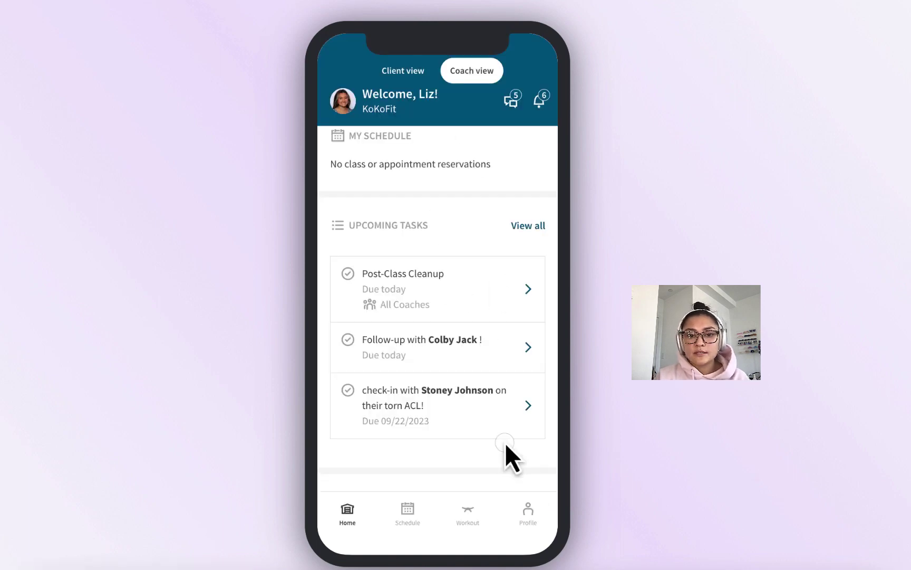
# Step: Mark the ACL check-in task complete and confirm it under Recently completed in Profile > Tasks
pyautogui.click(489, 418)
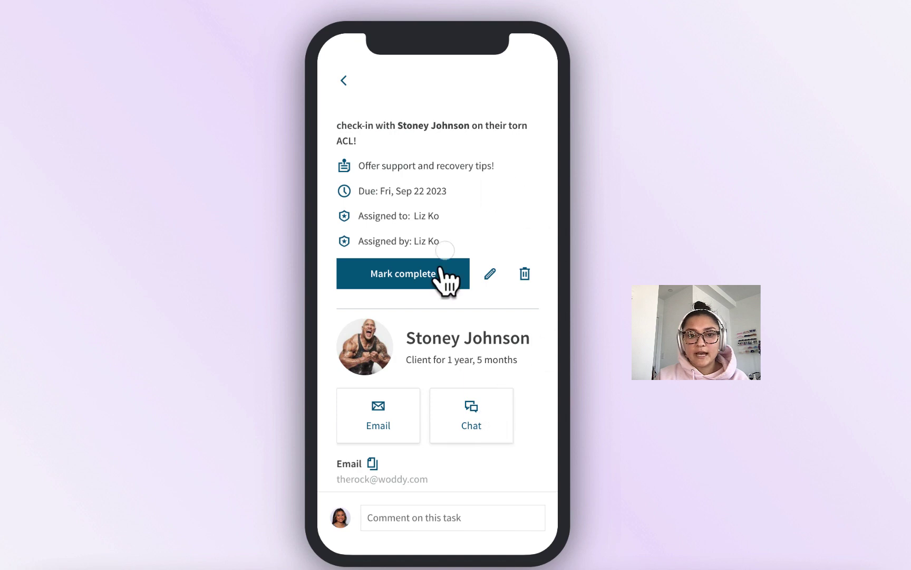
pyautogui.click(428, 272)
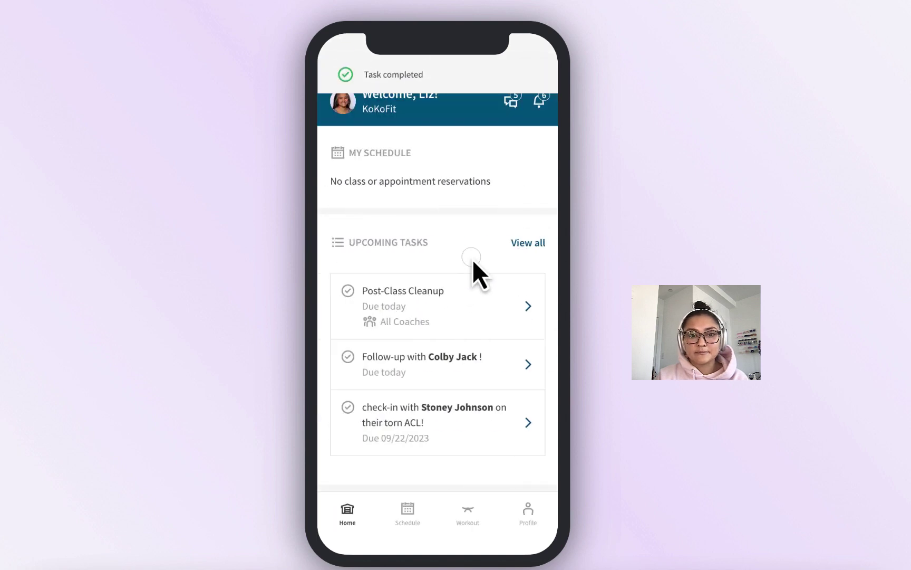
pyautogui.click(550, 533)
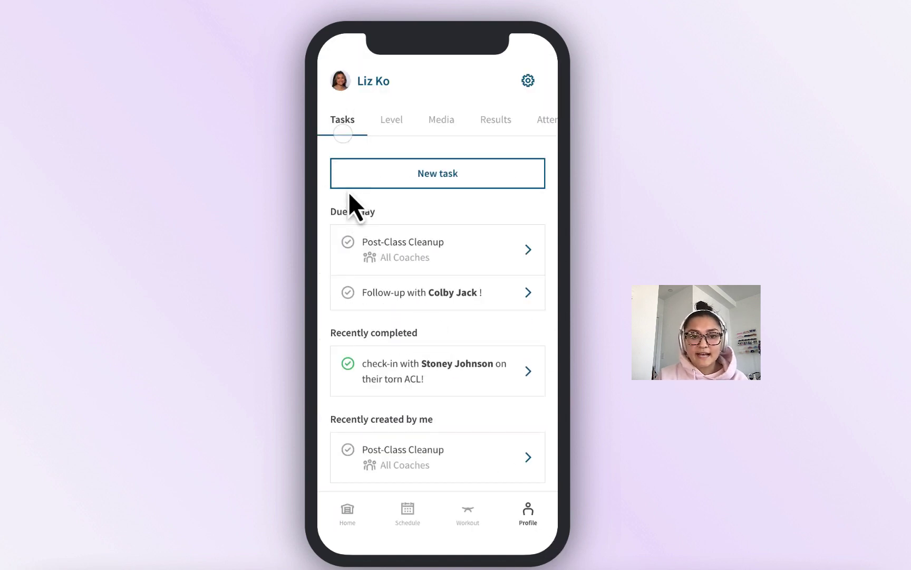
pyautogui.click(425, 331)
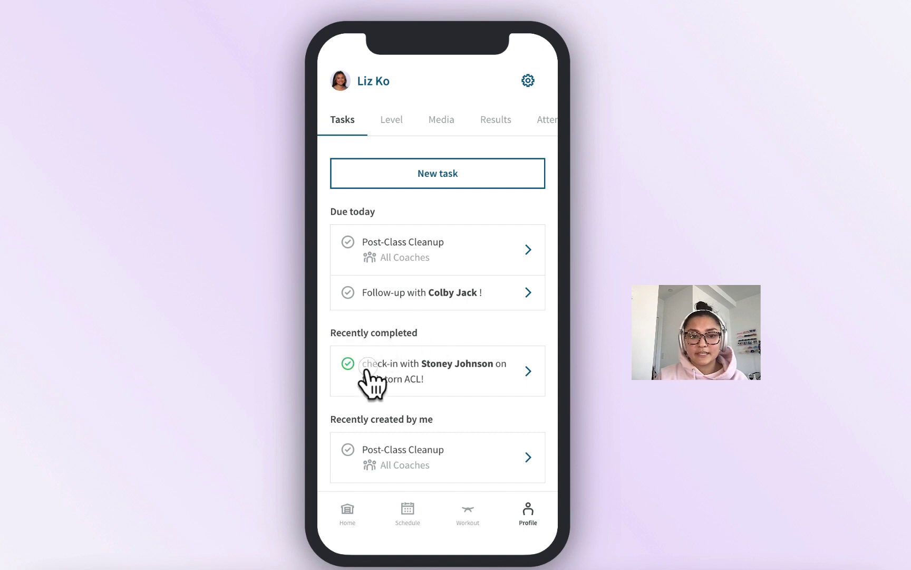
pyautogui.click(447, 388)
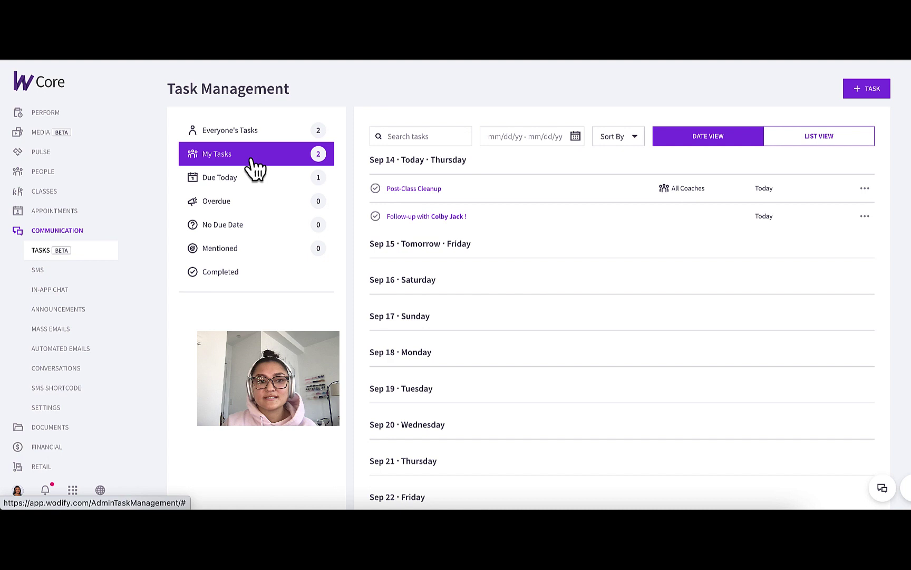
# Step: Show the Completed tasks list, where the ACL check-in task due Fri, Sep 22 appears
pyautogui.click(233, 280)
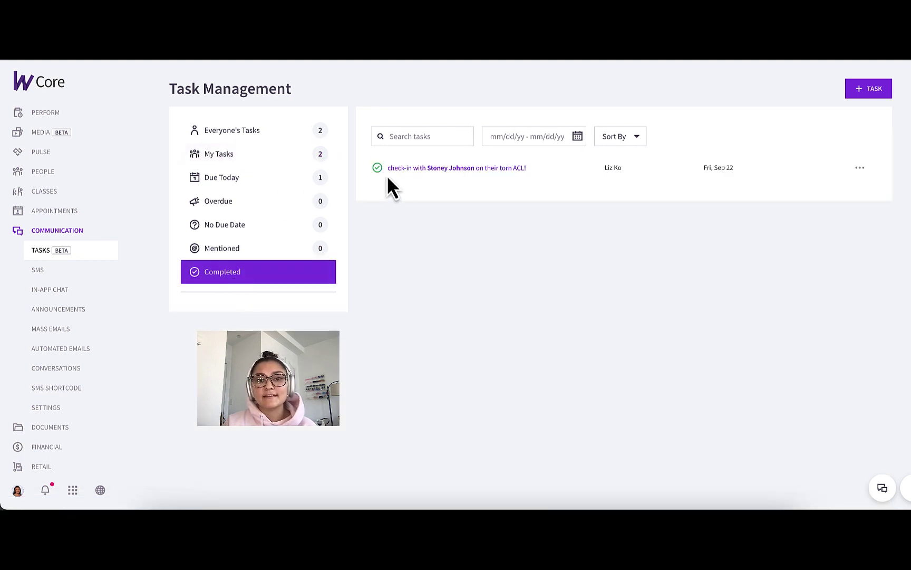